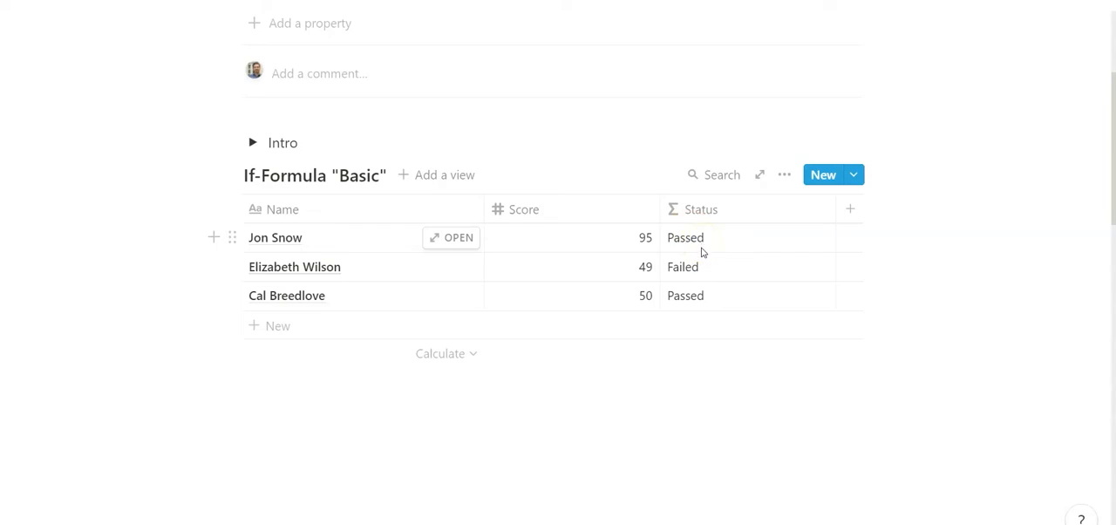
- Change the condition in the "Basic" table's Status formula so that it tests for a Score < 50
click(705, 242)
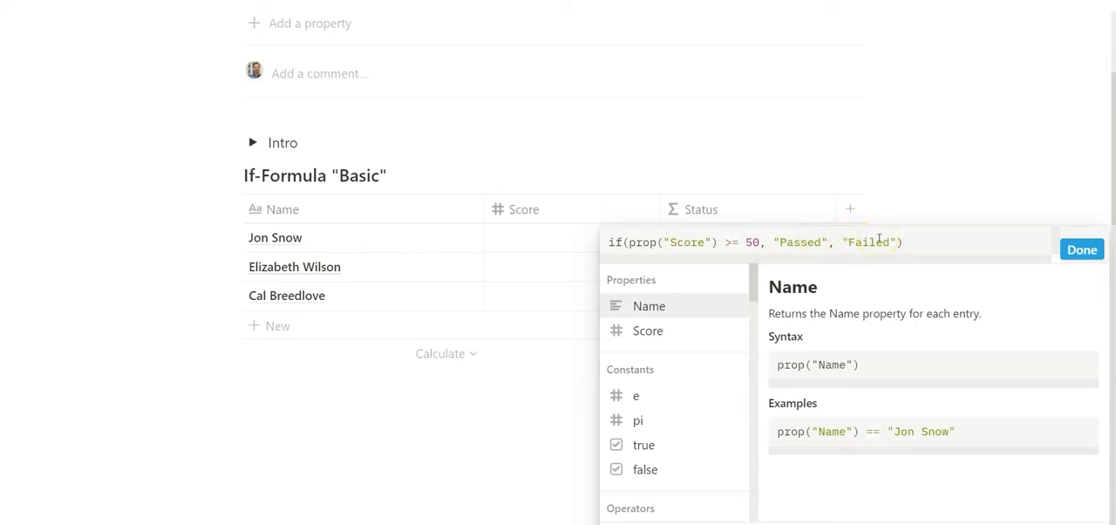
click(731, 242)
key(BackSpace)
text(=)
click(774, 277)
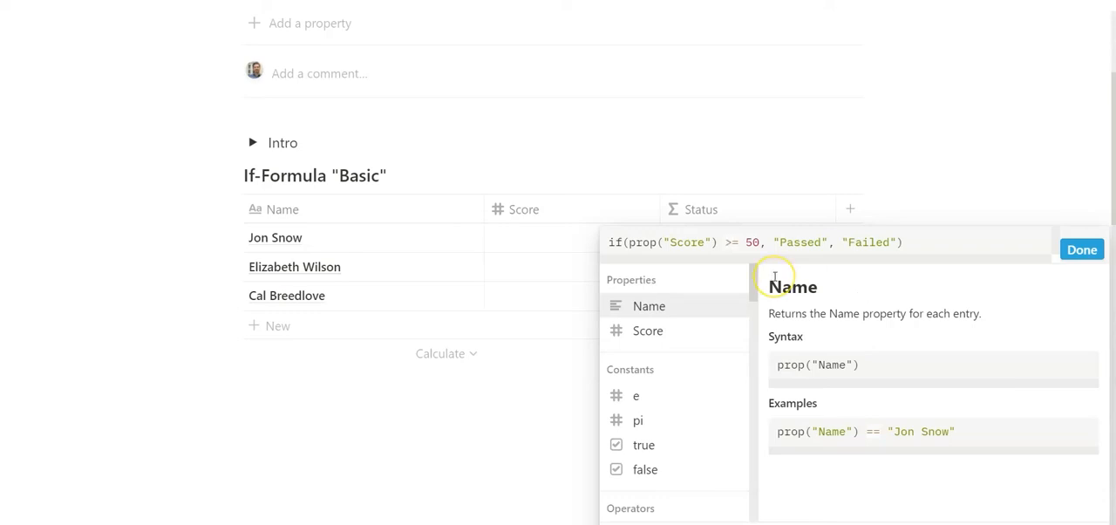
click(723, 242)
key(Delete)
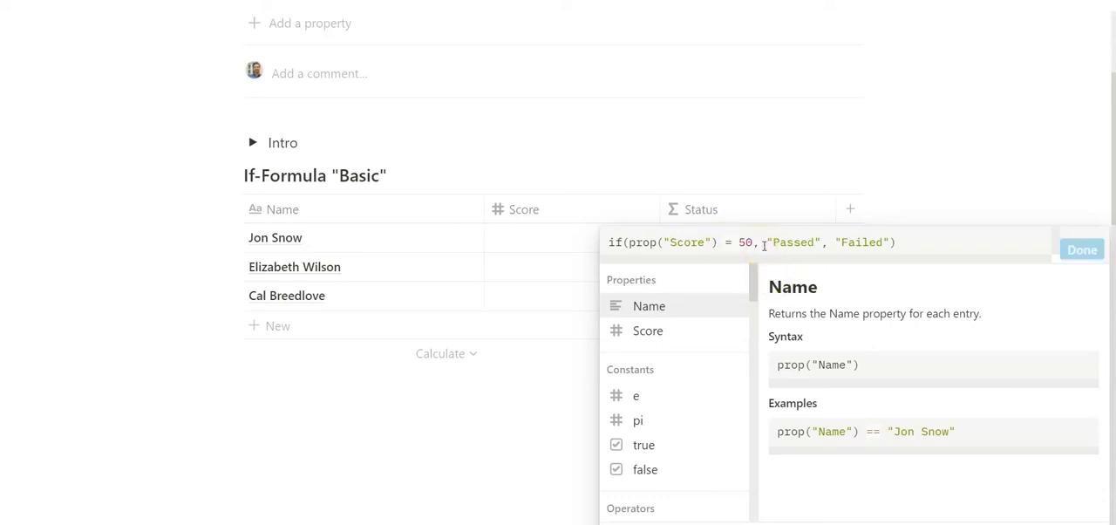
text(>)
key(BackSpace)
text(<)
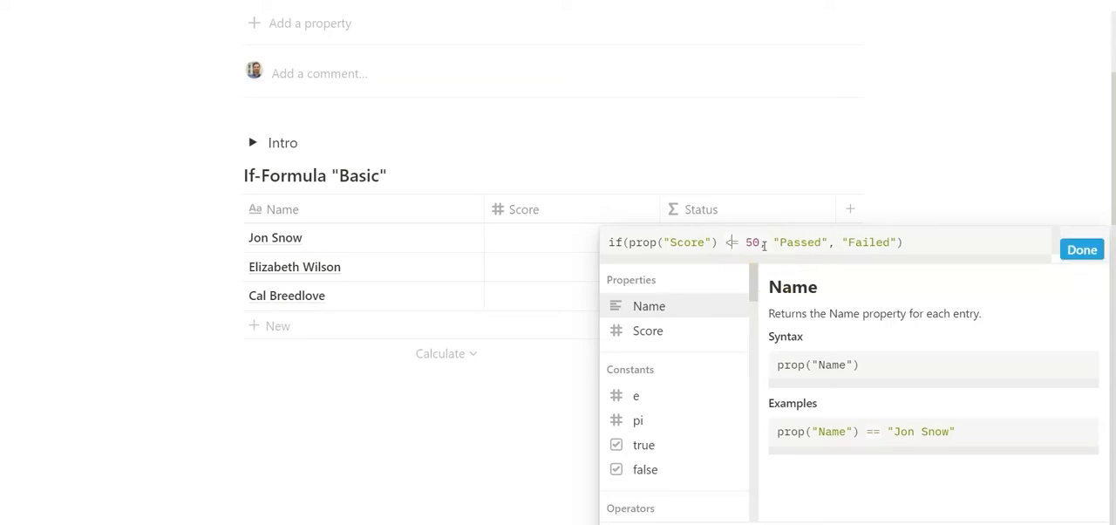
key(Delete)
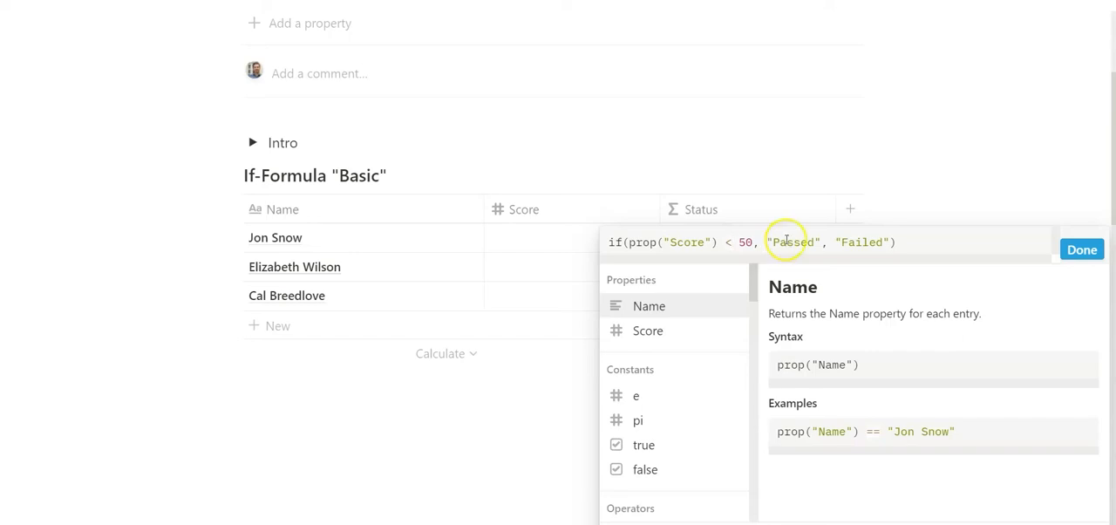
- Swap the formula's two results so it returns "Failed" when the condition is true and "Passed" otherwise, and save it
double_click(787, 242)
text(F)
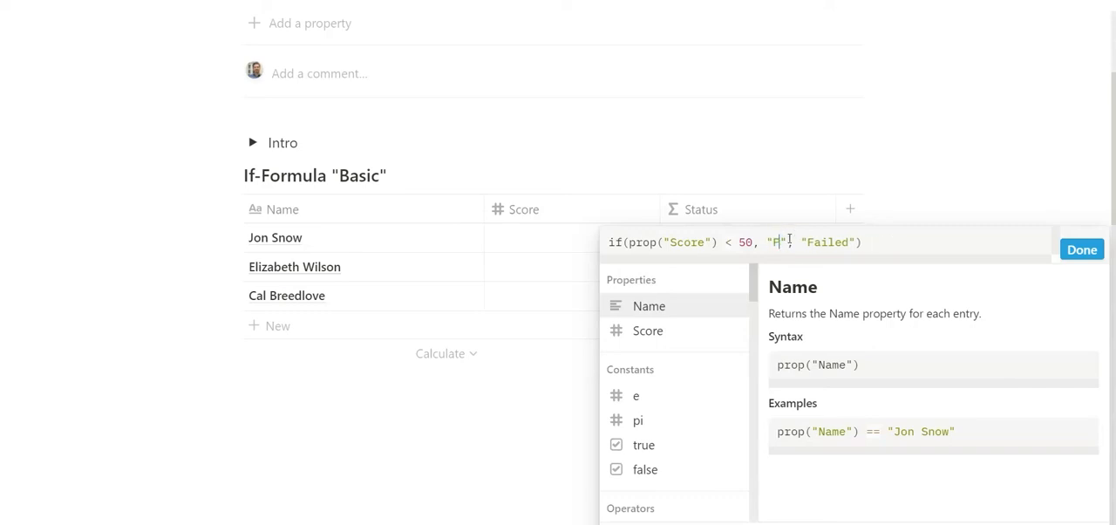
text(ailed)
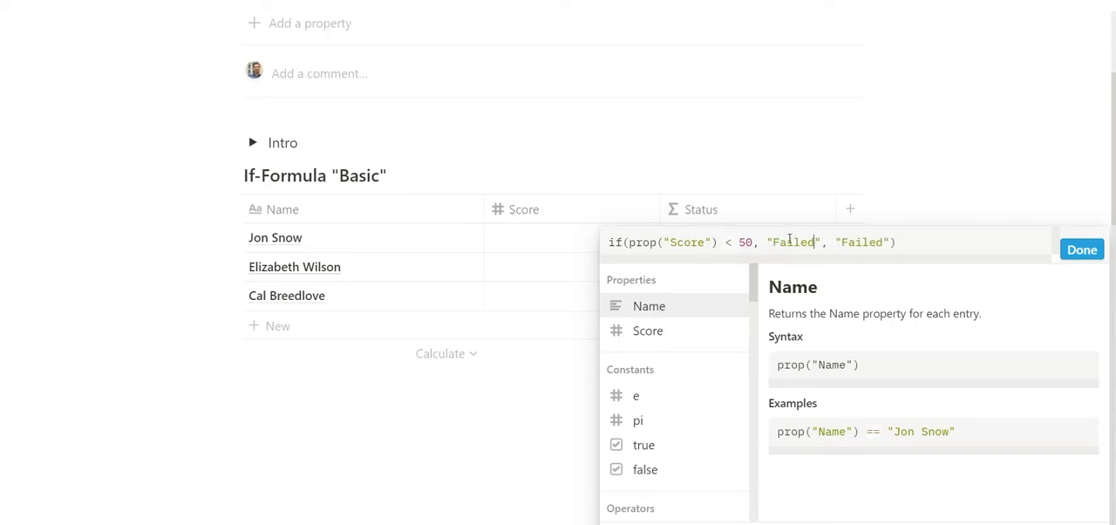
double_click(867, 242)
text(Passed)
click(1092, 251)
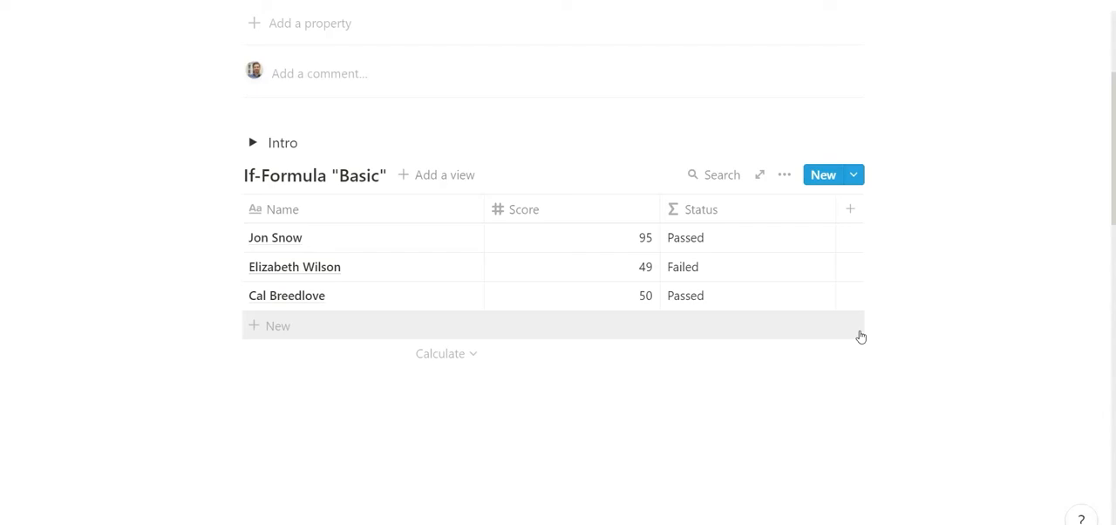
- Examine the nested if conditions in the Status formula of the If-Formula "Nesting" table
scroll(861, 336, down, 5)
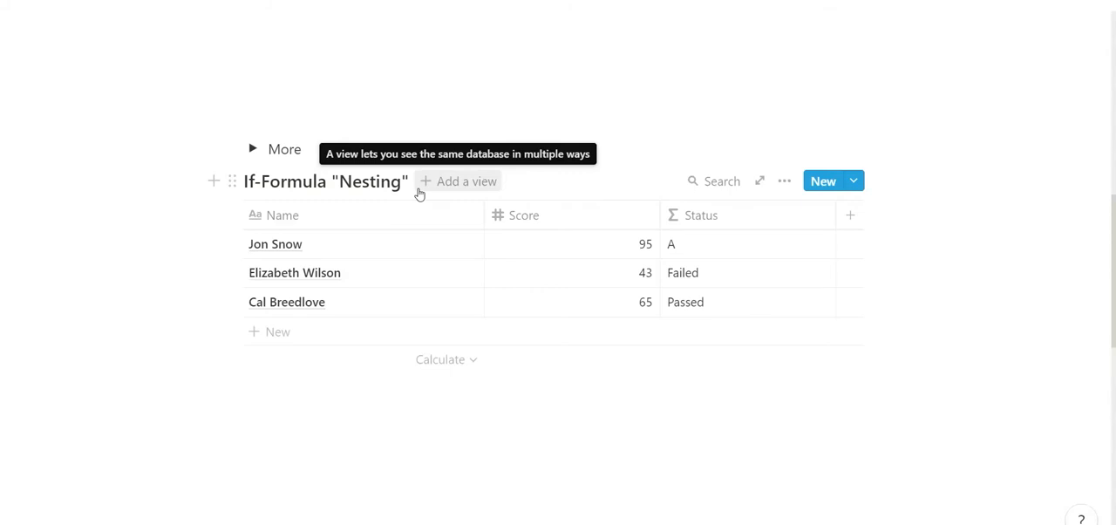
click(720, 245)
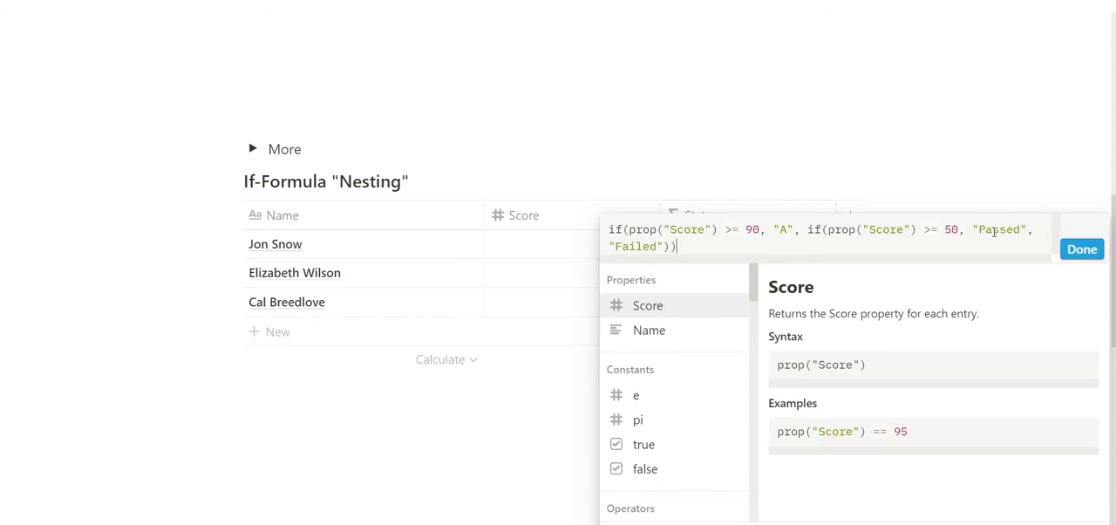
click(1082, 249)
- Examine the letter-grade thresholds in the Status formula of the If-Formula "Final" table
scroll(628, 204, down, 3)
scroll(628, 202, down, 5)
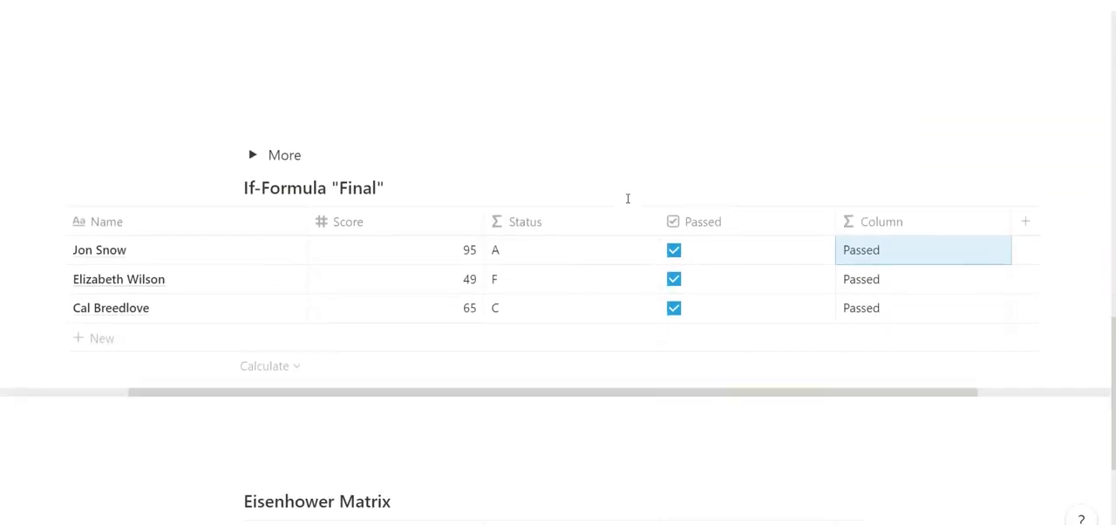
click(573, 259)
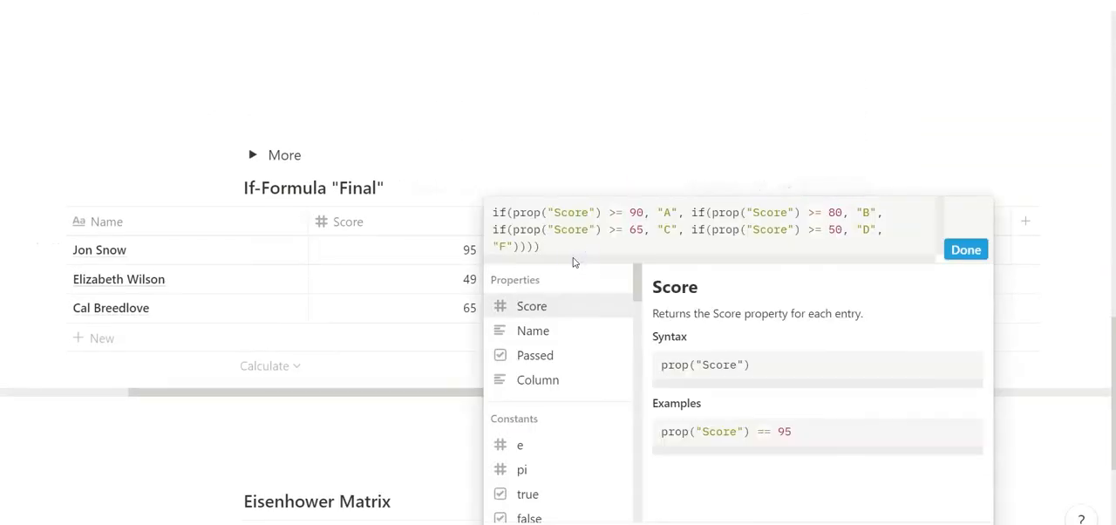
click(647, 214)
click(666, 214)
click(966, 249)
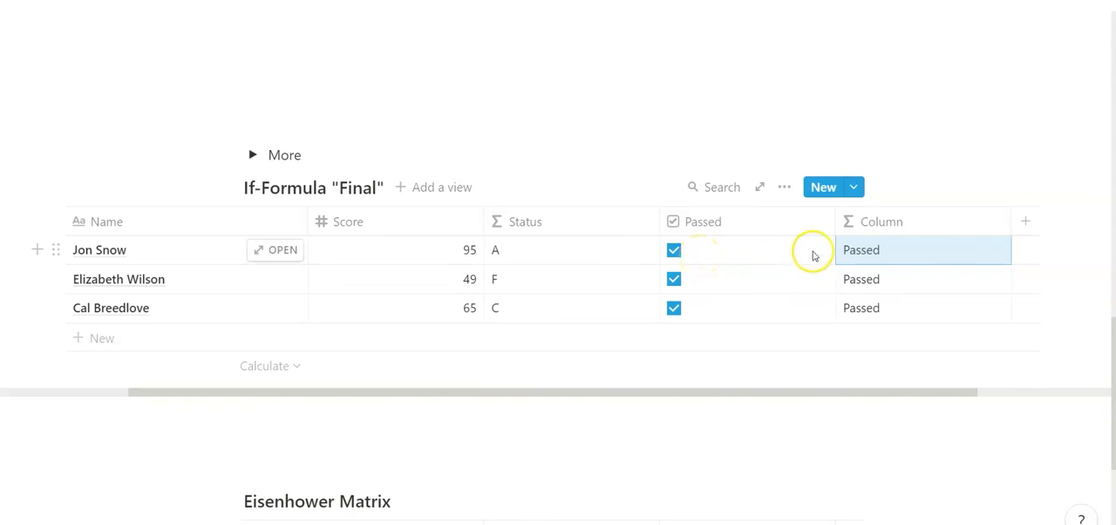
- Review how the "Final" table's Column formula evaluates the Passed checkbox property, leaving the formula as it is
click(867, 250)
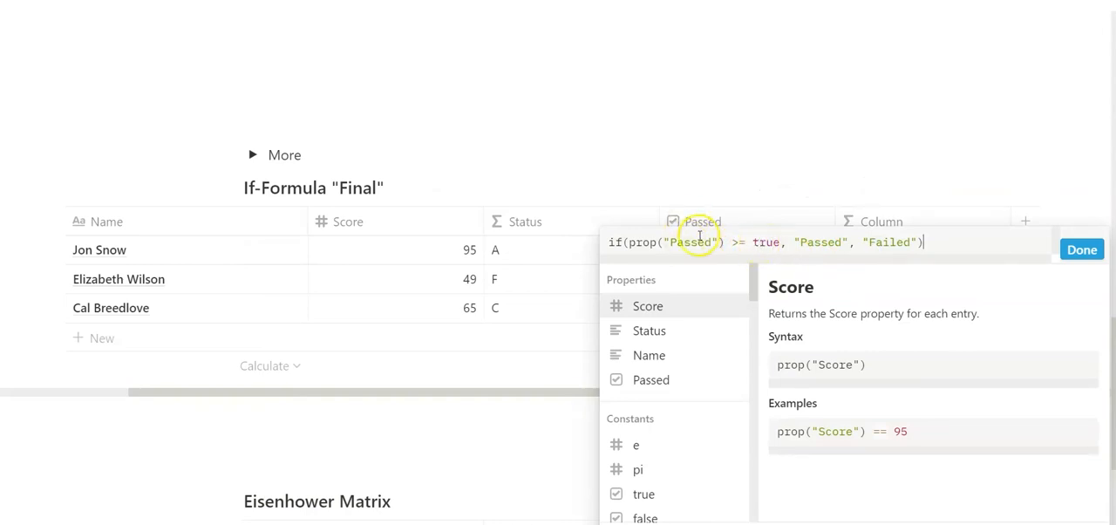
click(752, 184)
click(890, 247)
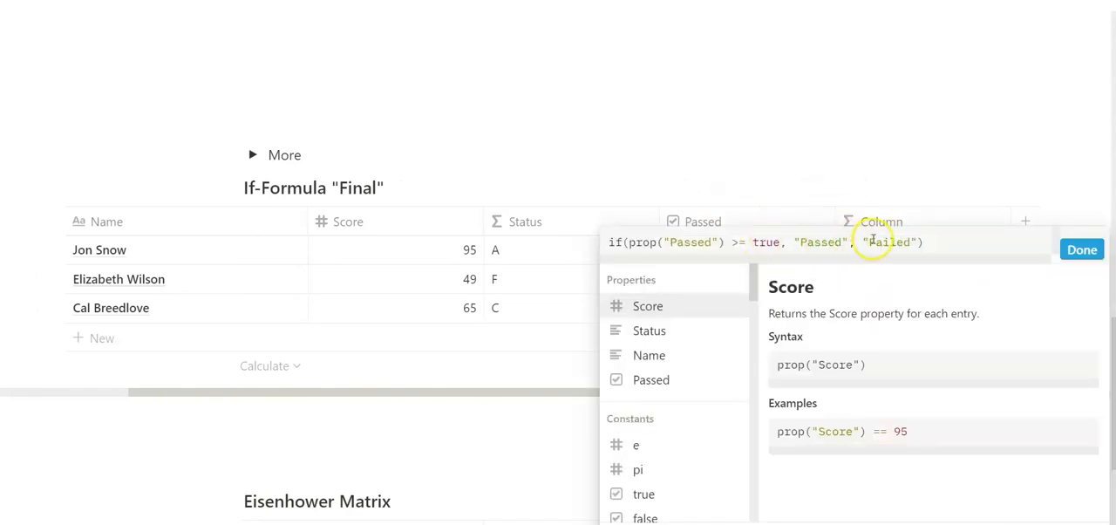
click(837, 170)
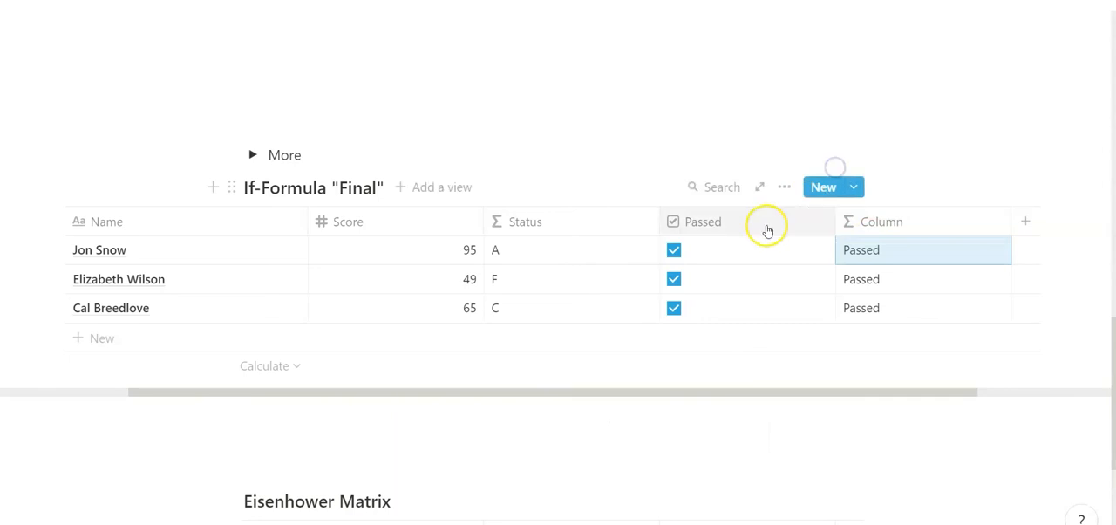
- Uncheck the Passed checkbox for all three people in the If-Formula "Final" table
click(671, 253)
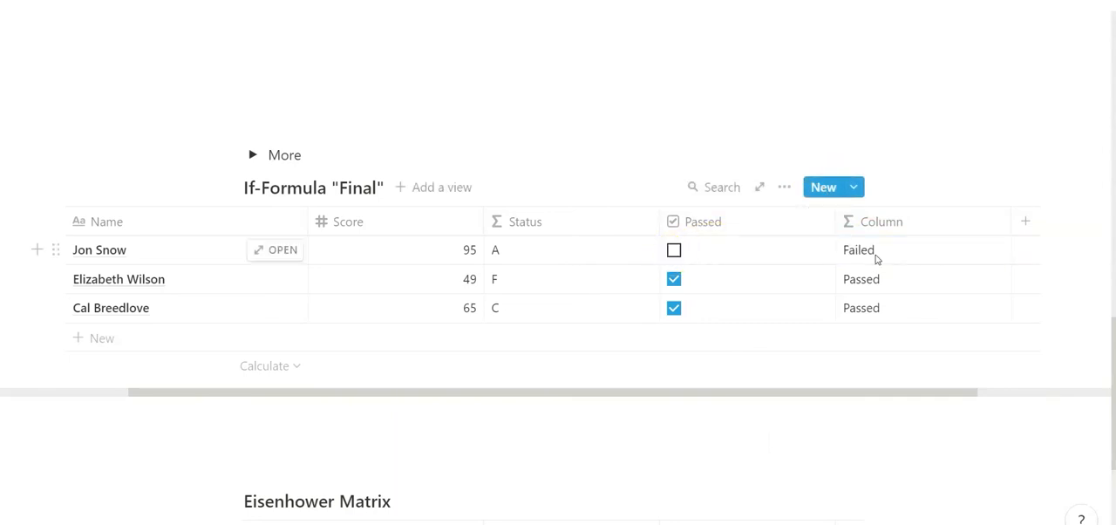
click(675, 279)
click(675, 308)
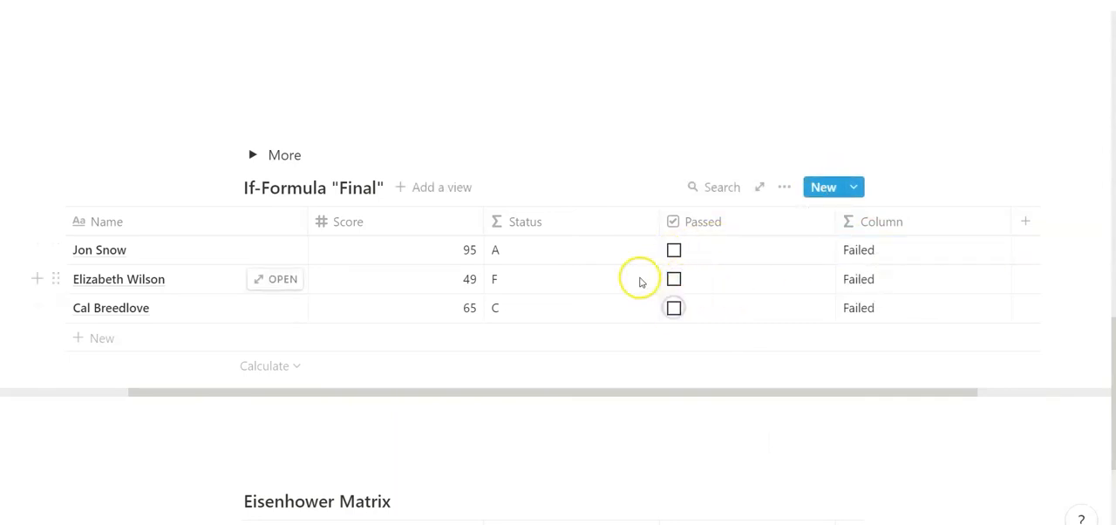
scroll(980, 116, down, 1)
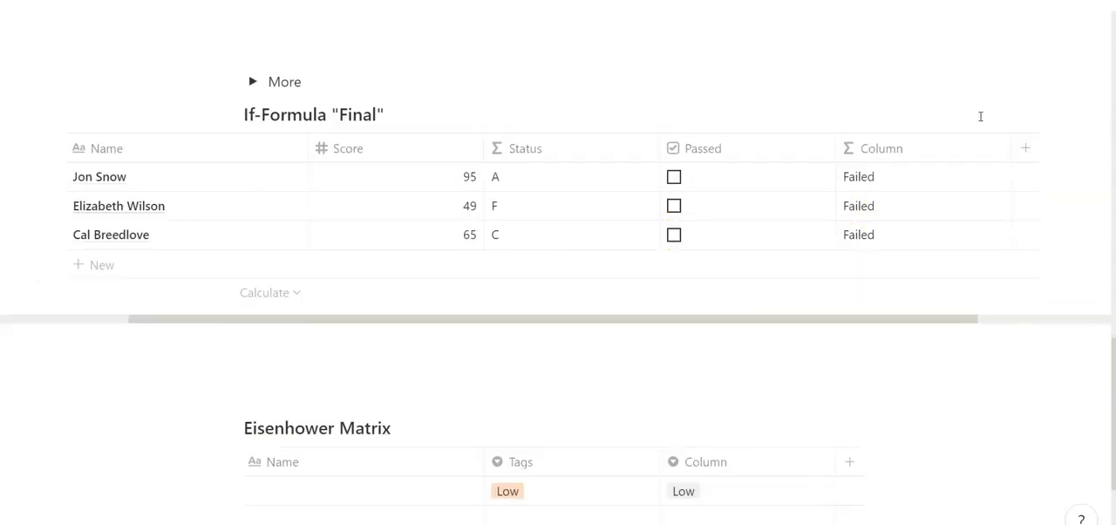